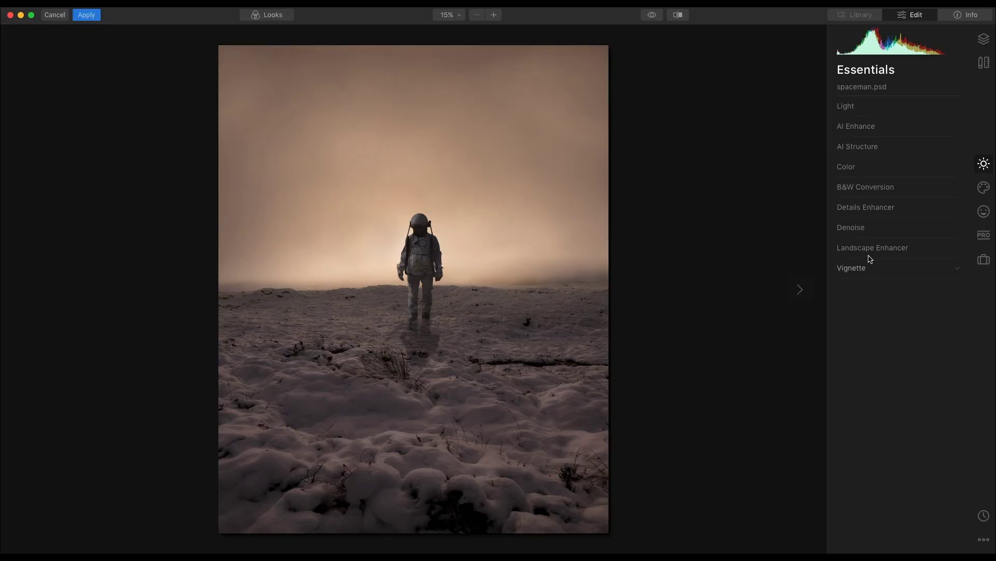
Add the Planet 3 sky object from AI Augmented Sky's Object Selection in the Creative tools
left_click(983, 188)
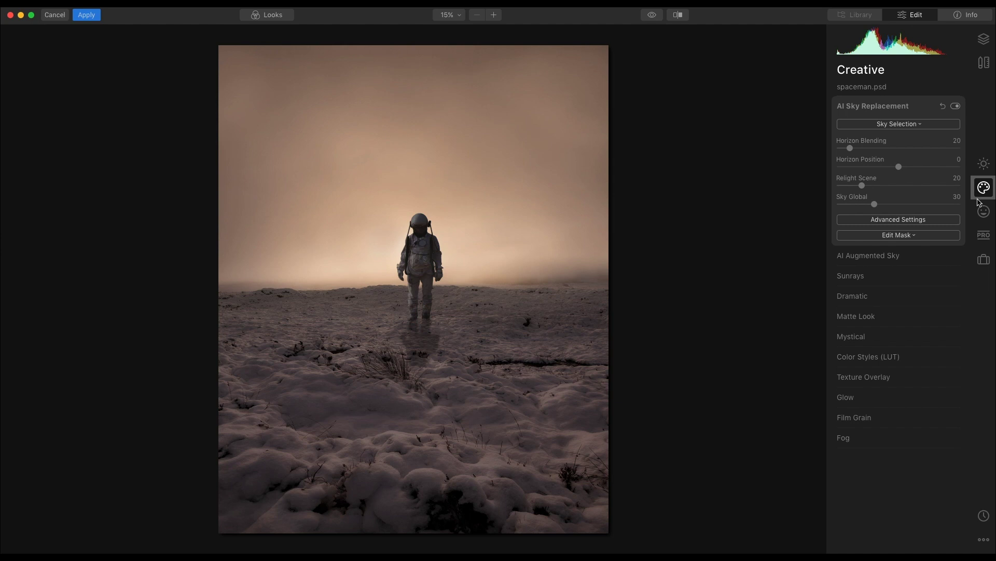
left_click(892, 107)
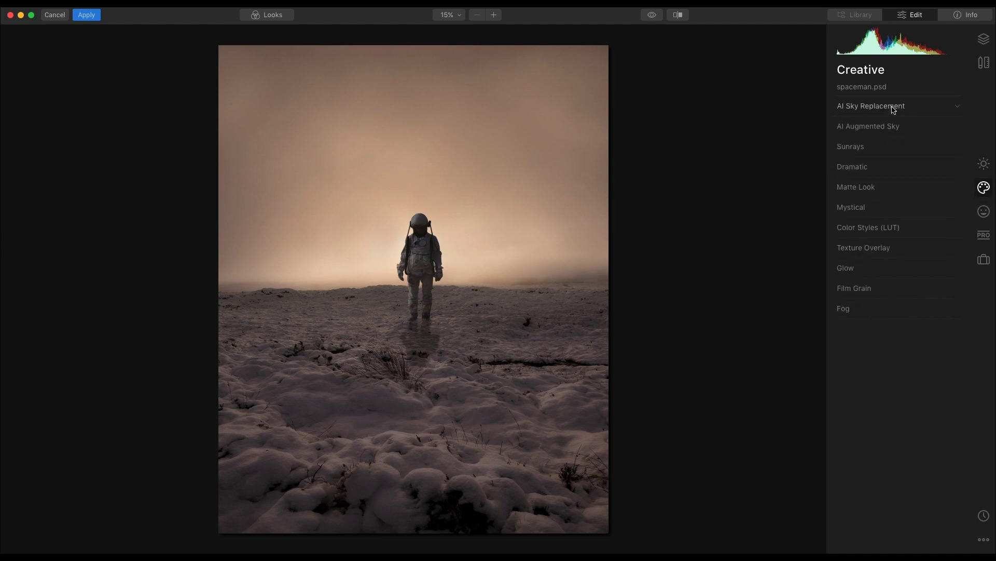
left_click(876, 129)
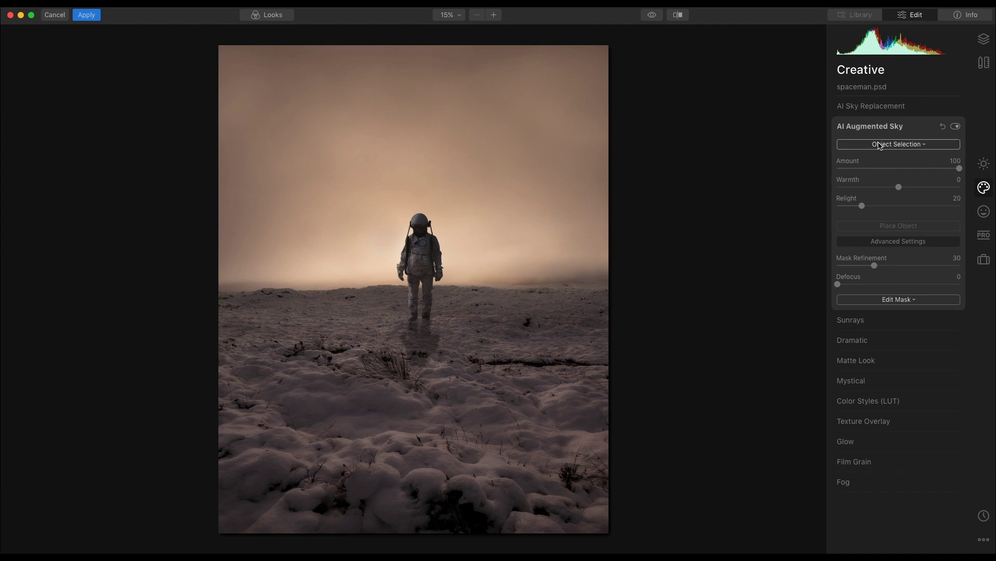
left_click(881, 145)
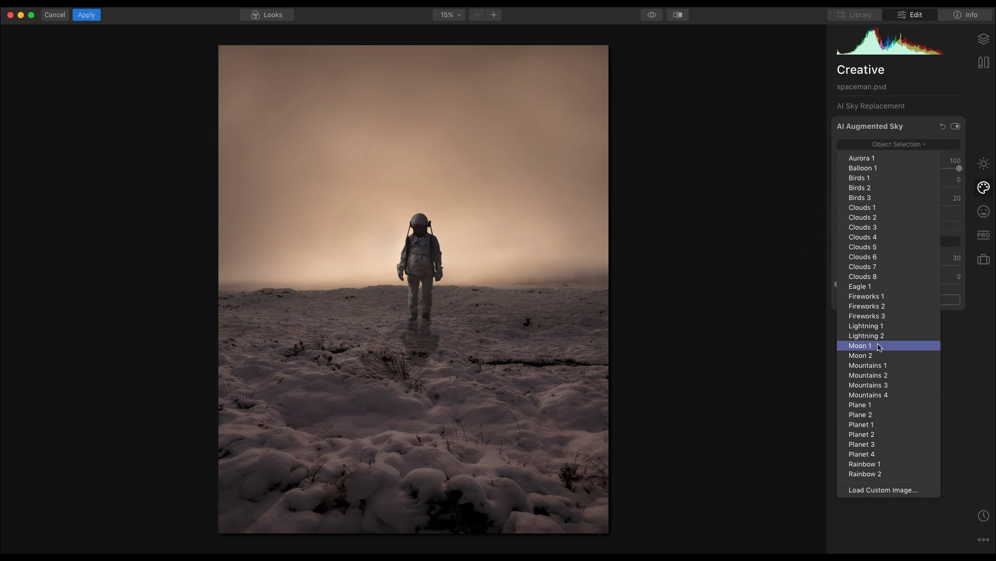
left_click(868, 446)
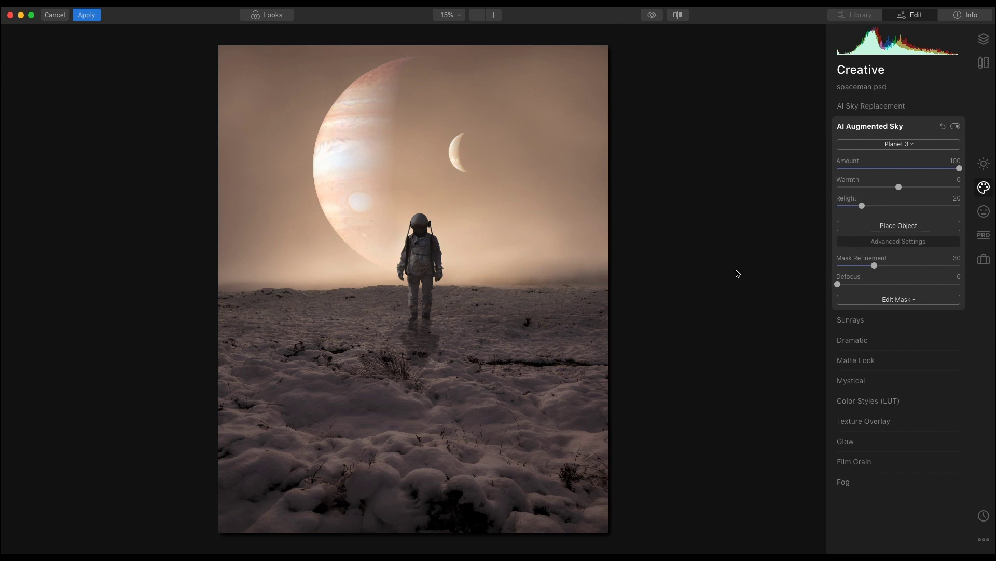
Scale and move Planet 3 so the giant planet fills the upper sky above the astronaut
left_click(895, 226)
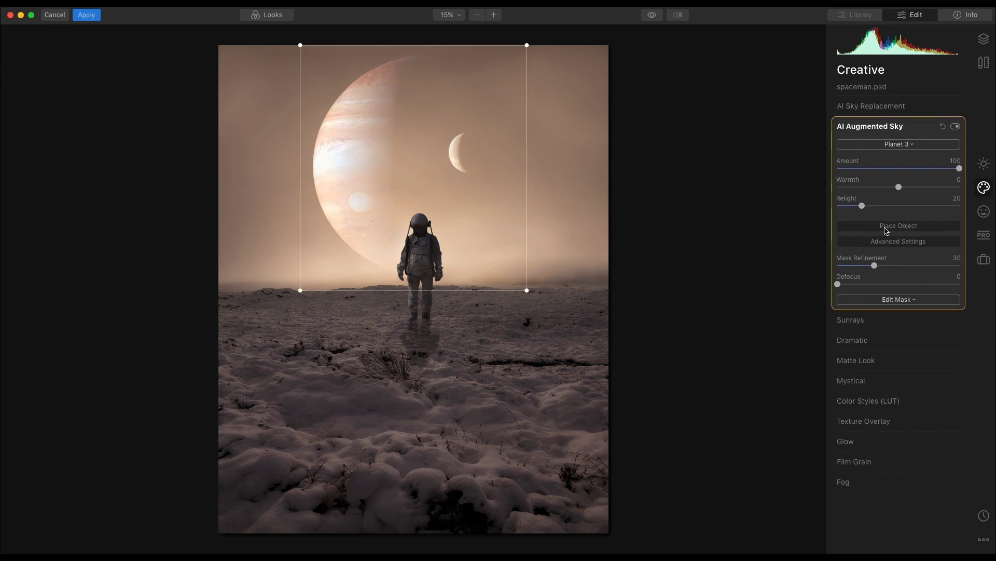
left_click_drag(527, 290, 442, 176)
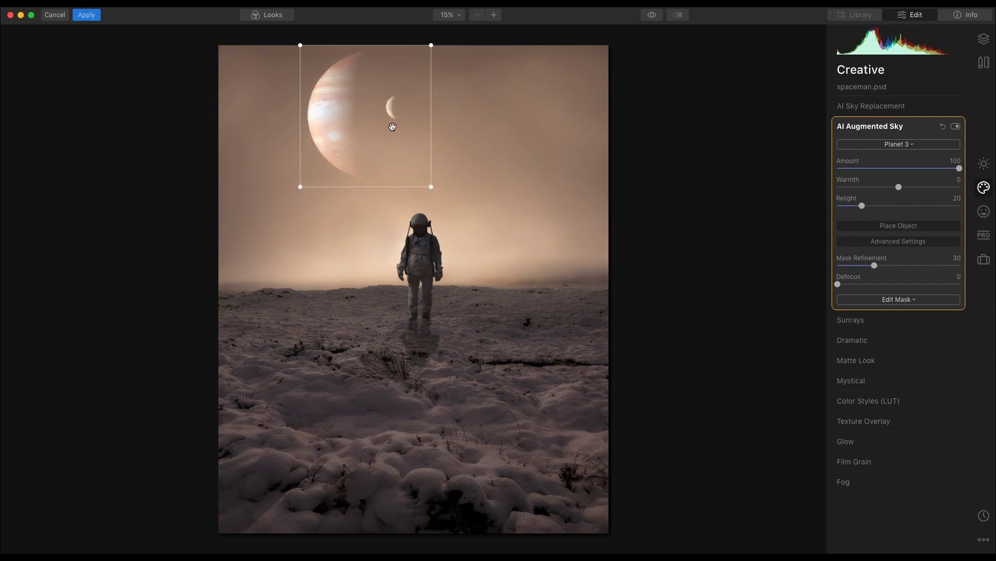
mouse_move(392, 127)
left_mouse_down()
mouse_move(357, 149)
mouse_move(325, 144)
mouse_move(452, 176)
mouse_move(423, 173)
mouse_move(390, 138)
left_mouse_up()
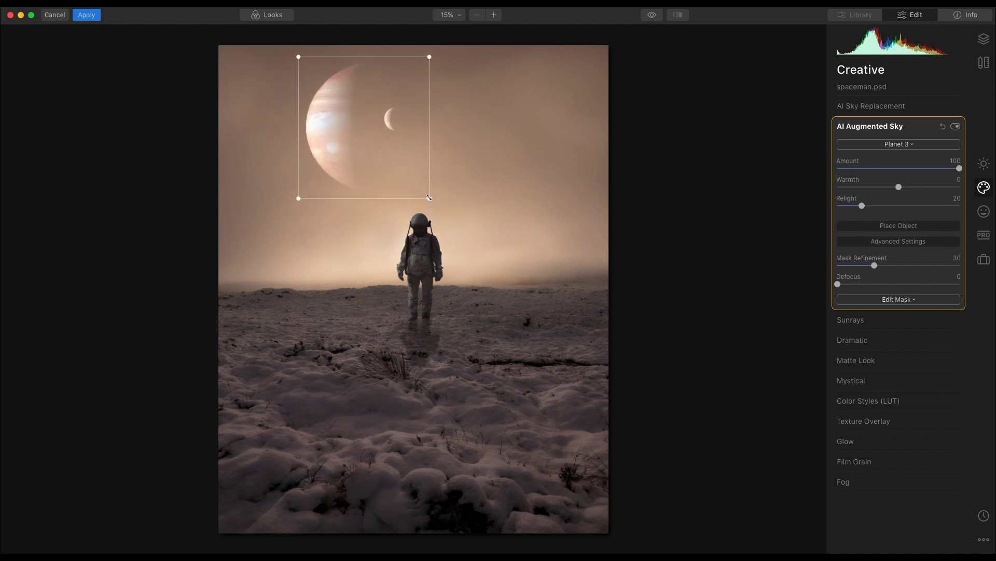
left_click_drag(429, 197, 512, 279)
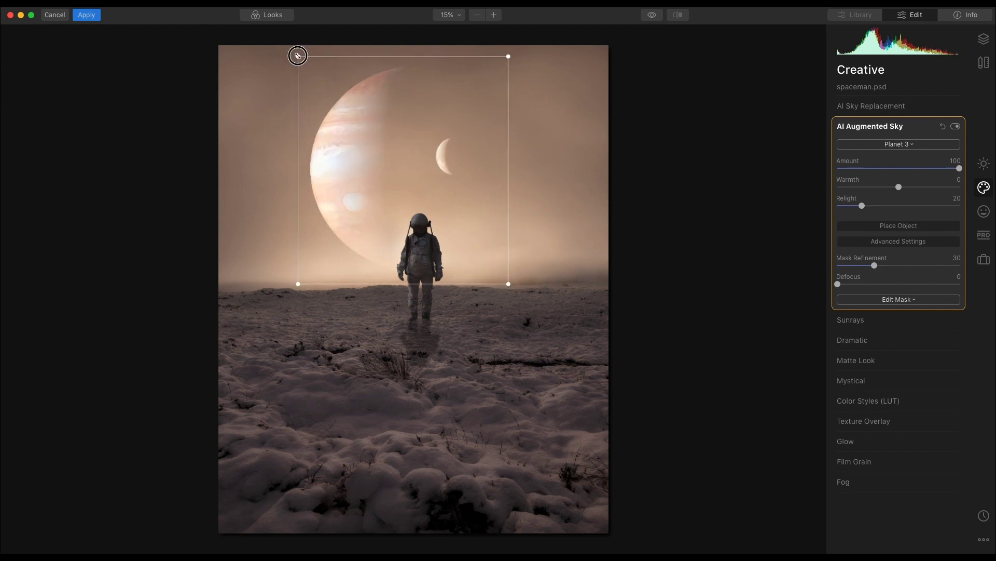
left_click_drag(298, 56, 289, 47)
left_click_drag(383, 122, 396, 120)
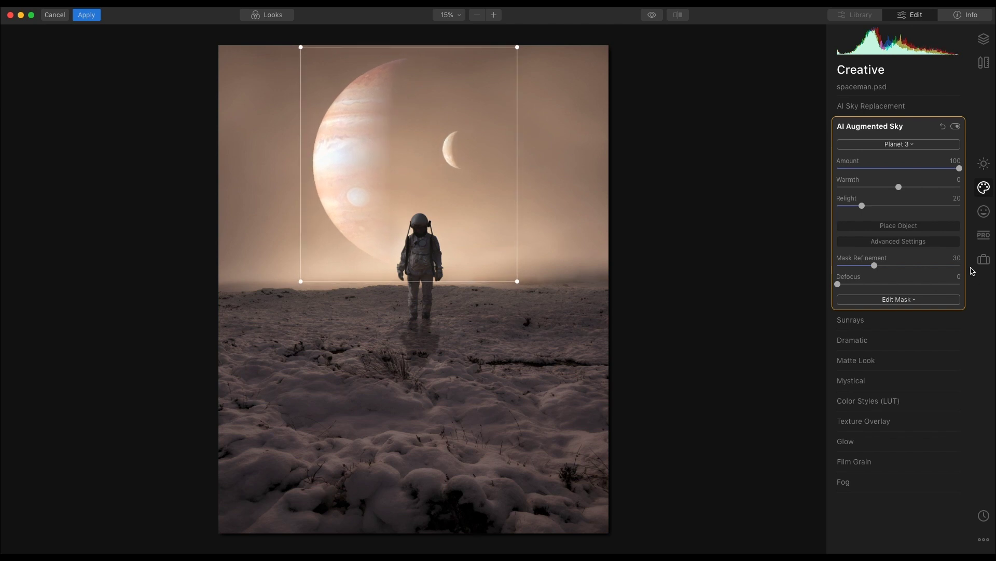
left_click(910, 228)
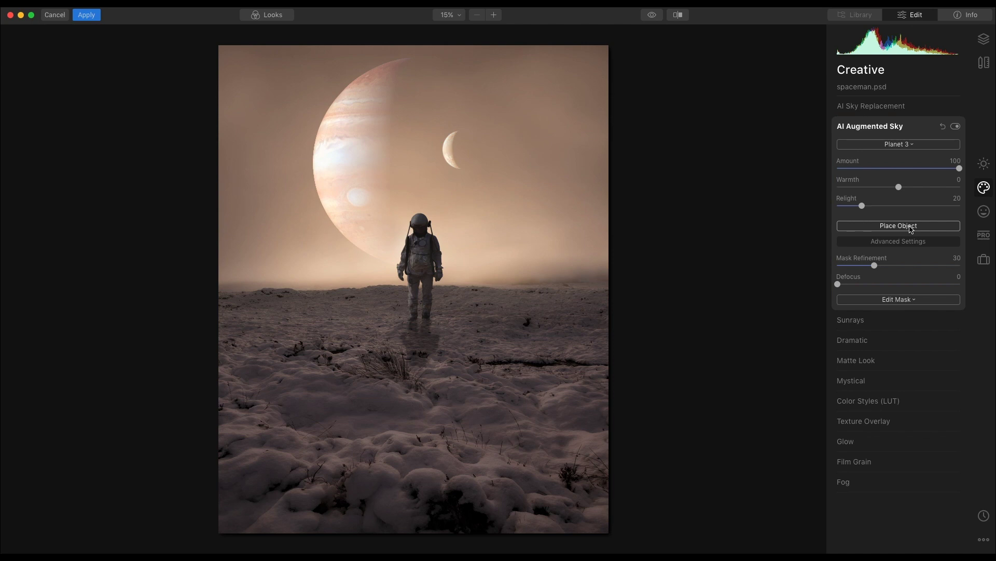
With a Brush mask in Erase mode, paint Planet 3 off the astronaut, his legs and the horizon
left_click(913, 298)
left_click(898, 303)
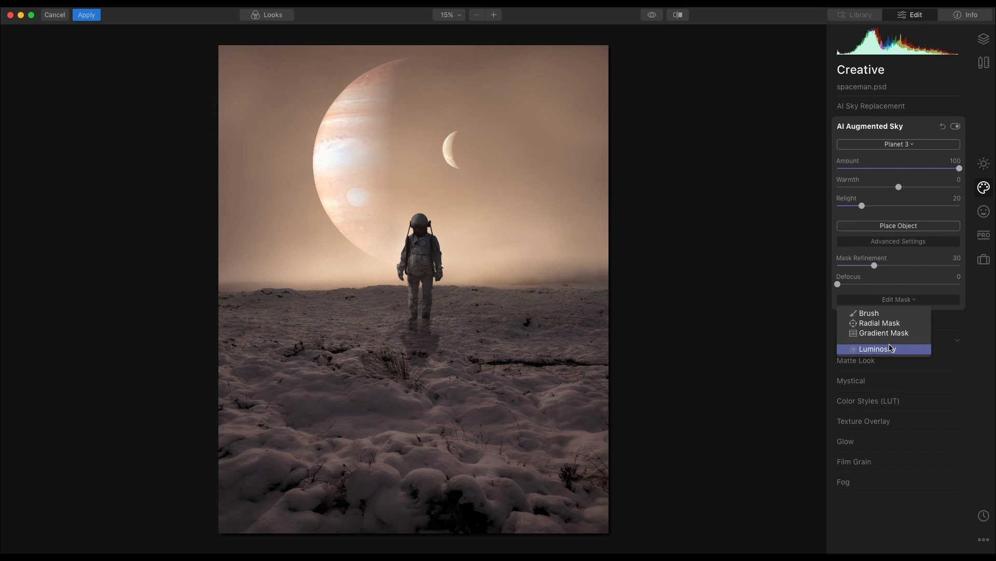
left_click(894, 313)
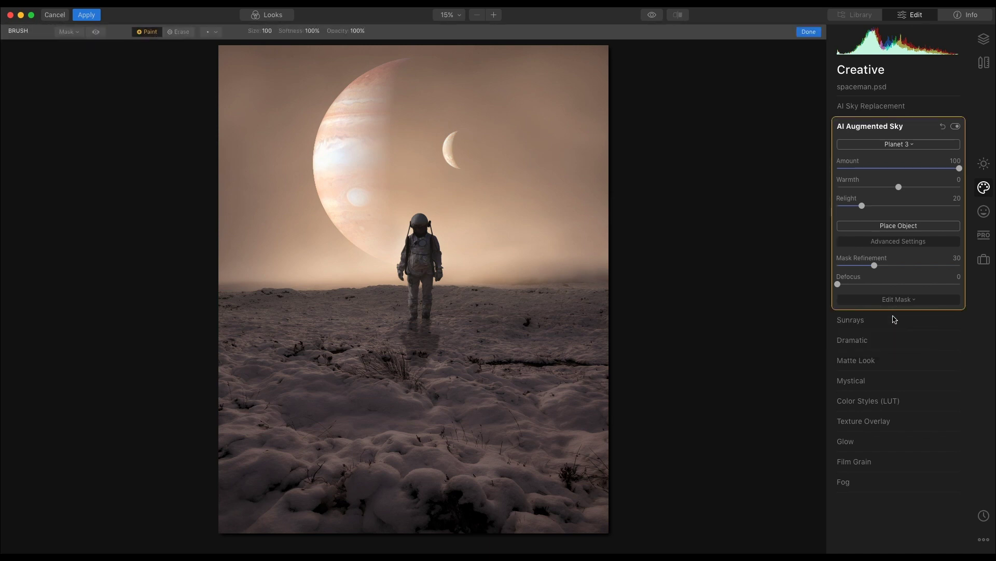
left_click(182, 33)
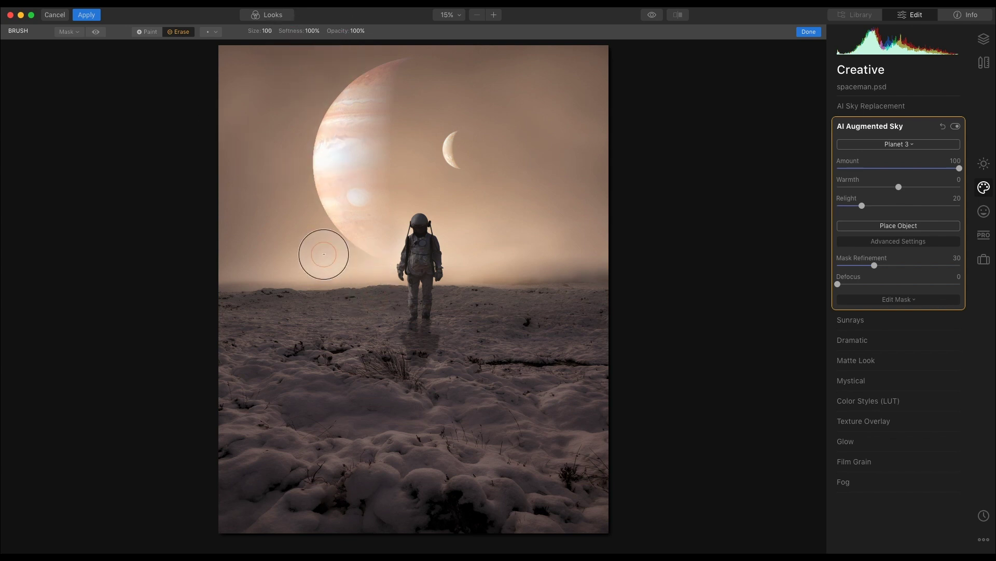
mouse_move(334, 254)
left_mouse_down()
mouse_move(408, 278)
mouse_move(483, 274)
mouse_move(555, 251)
mouse_move(421, 275)
mouse_move(240, 244)
mouse_move(364, 274)
mouse_move(597, 250)
mouse_move(511, 272)
mouse_move(234, 244)
left_mouse_up()
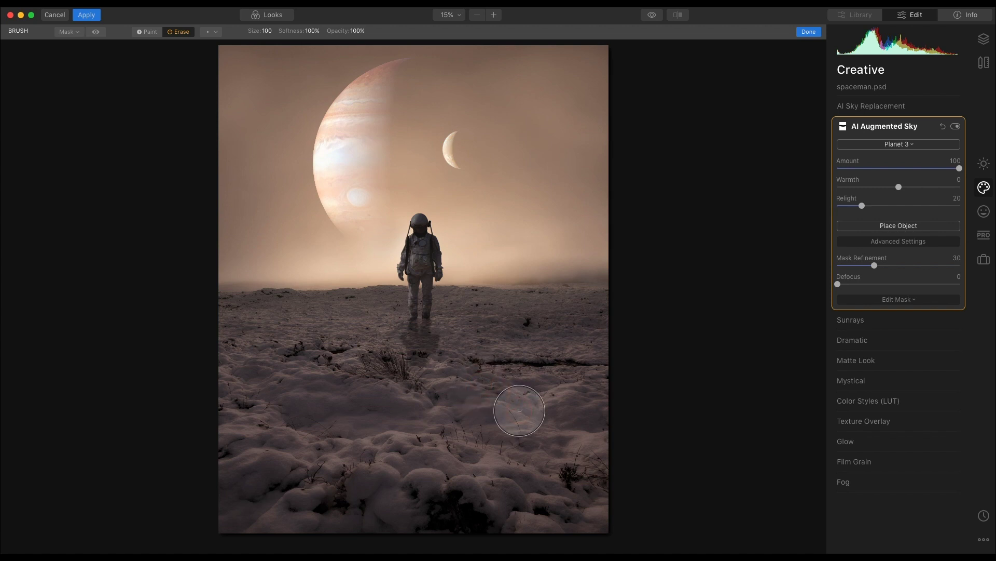
left_click(146, 32)
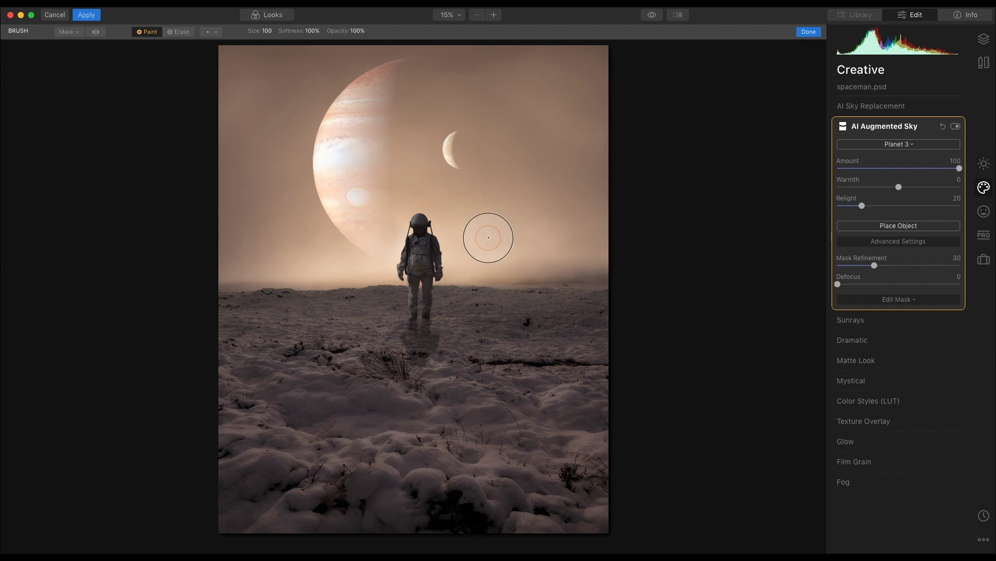
left_click(178, 31)
mouse_move(412, 293)
left_mouse_down()
mouse_move(455, 285)
mouse_move(257, 265)
mouse_move(235, 272)
left_mouse_up()
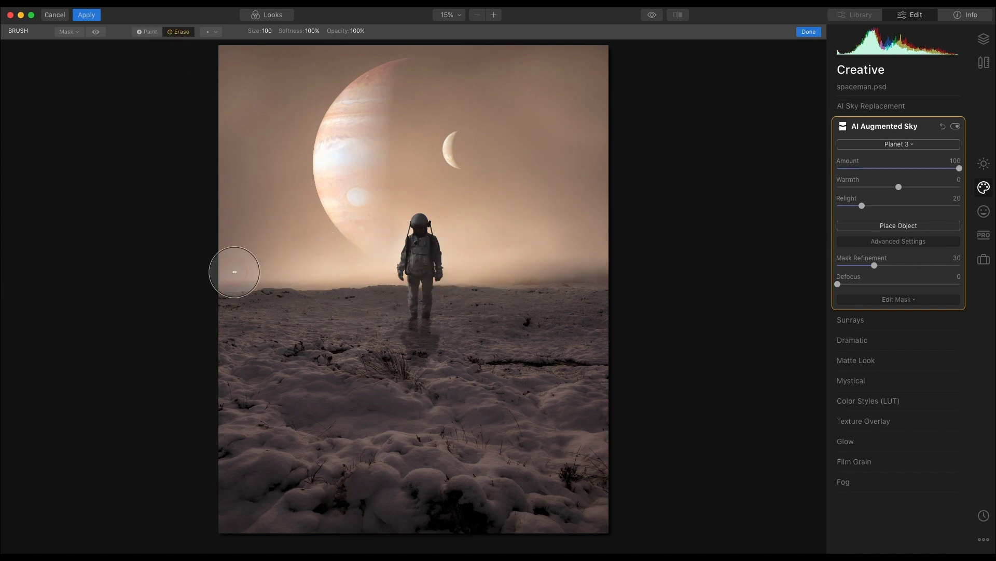
Collapse AI Augmented Sky and turn on Sunrays at a low amount
left_click(909, 128)
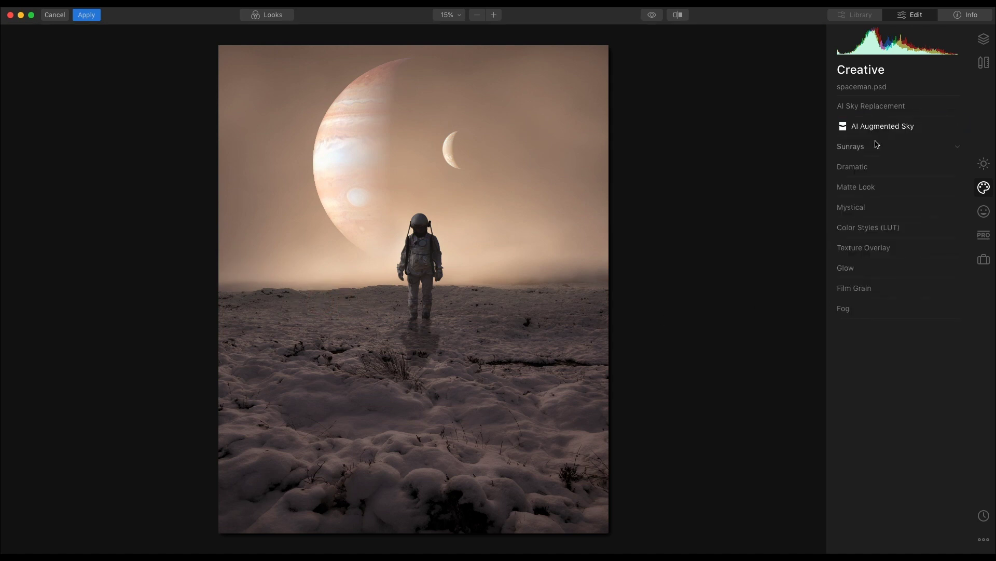
left_click(864, 148)
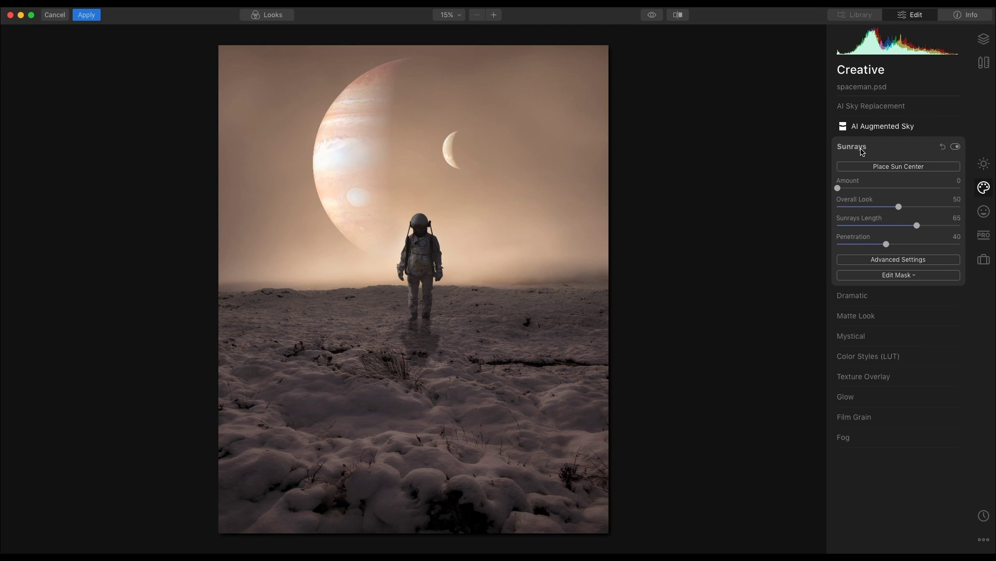
left_click_drag(840, 191, 871, 193)
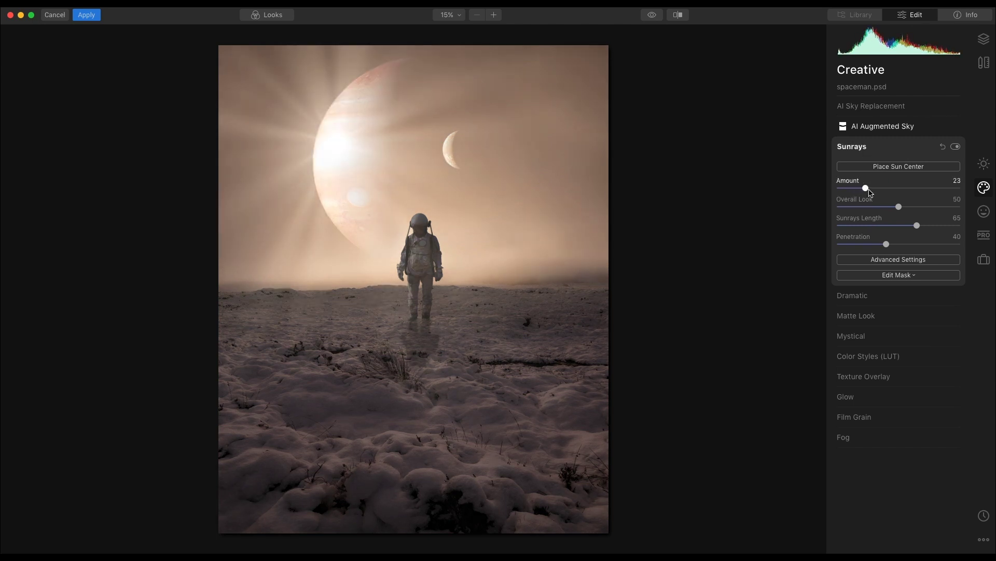
Center the sun behind the astronaut and set Penetration 44 and Overall Look 61
left_click(896, 166)
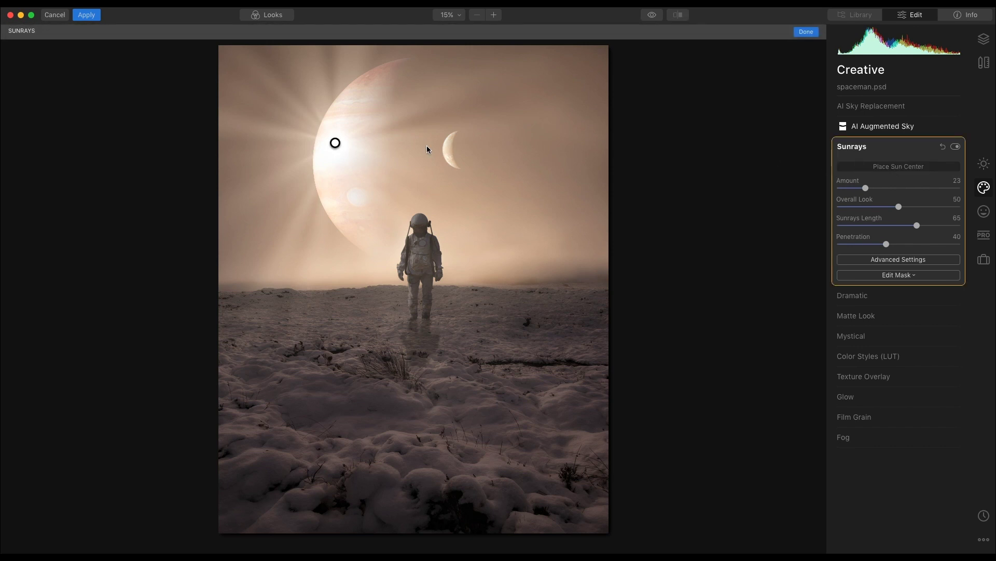
left_click_drag(334, 143, 419, 272)
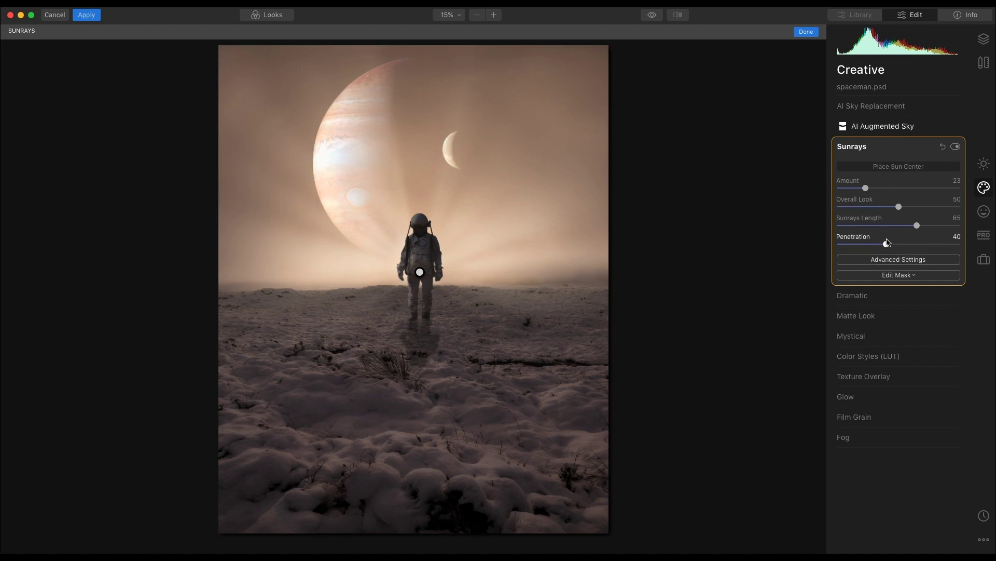
left_click_drag(887, 246, 893, 245)
left_click_drag(899, 207, 876, 188)
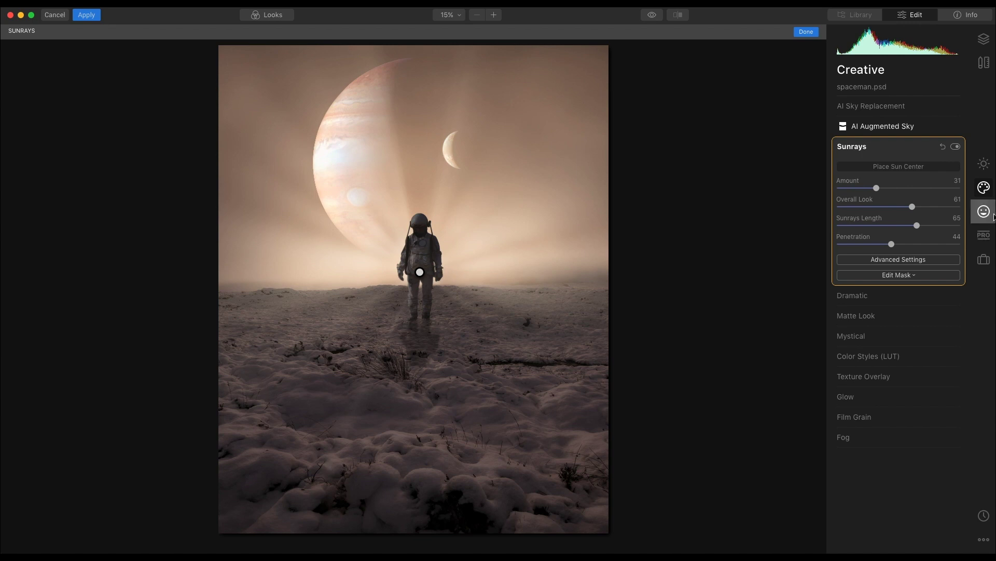
Merge all edits into a new stamped layer
left_click(862, 147)
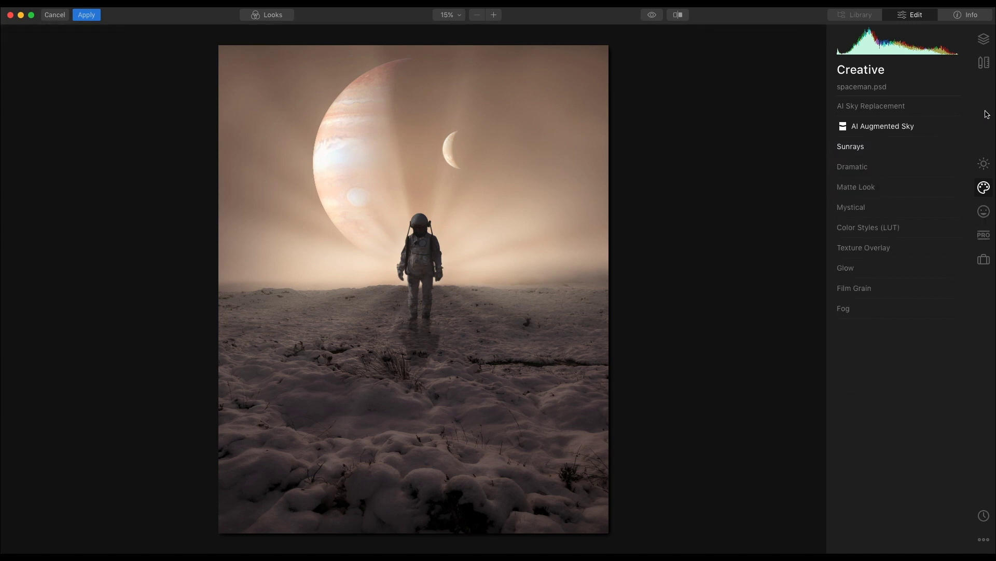
left_click(985, 40)
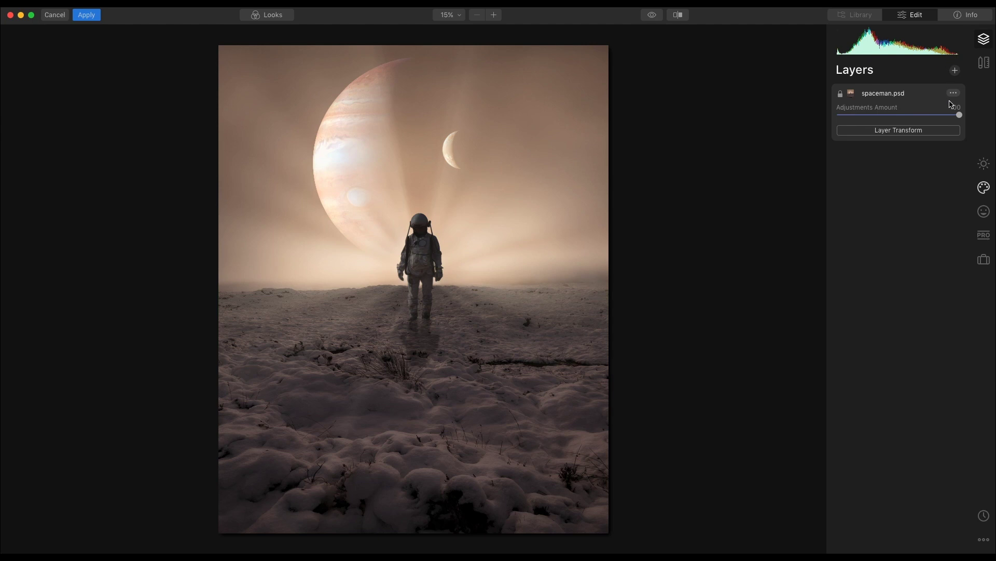
left_click(956, 73)
left_click(923, 110)
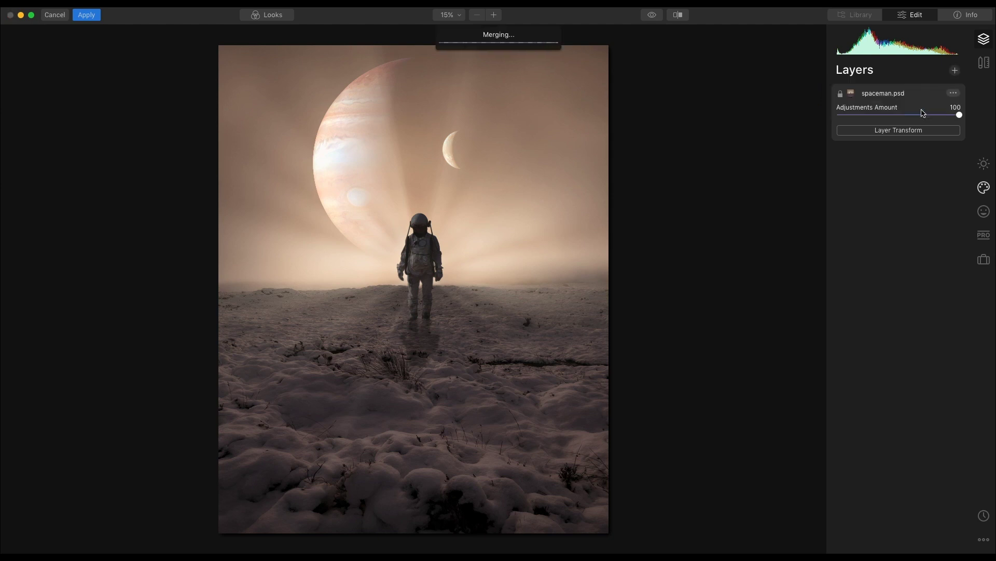
Add the Birds 3 flock from AI Augmented Sky's Object Selection
left_click(986, 195)
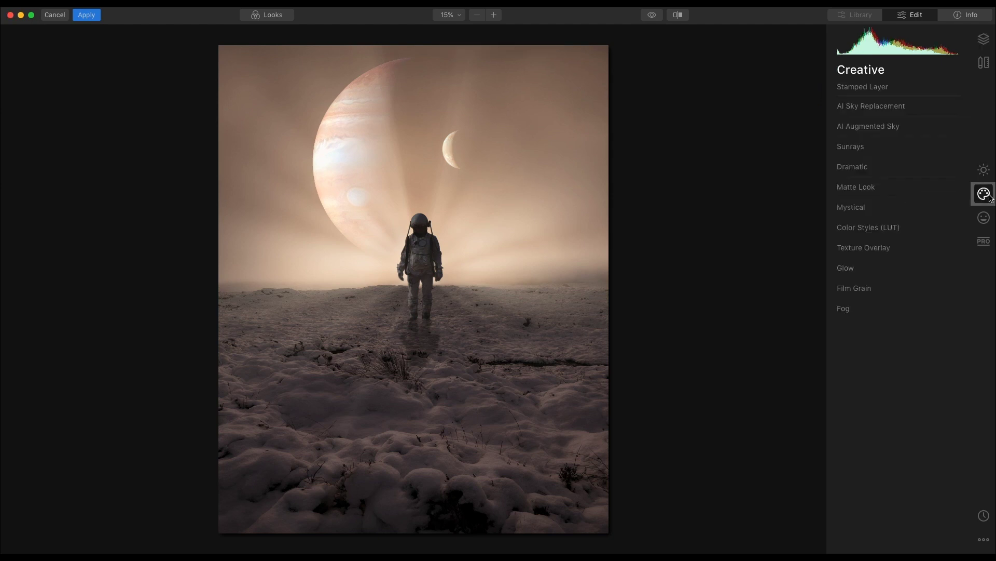
left_click(886, 130)
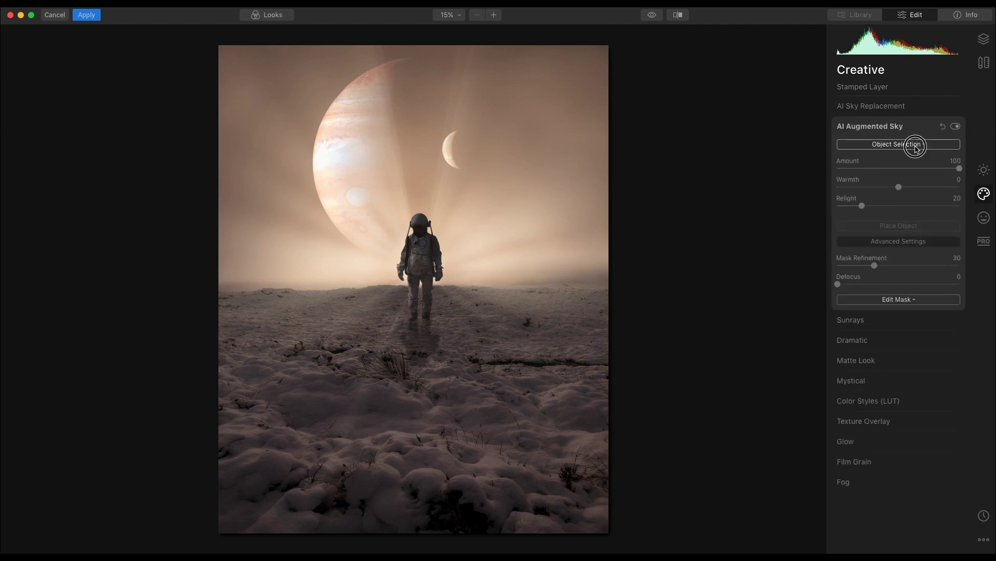
left_click(917, 144)
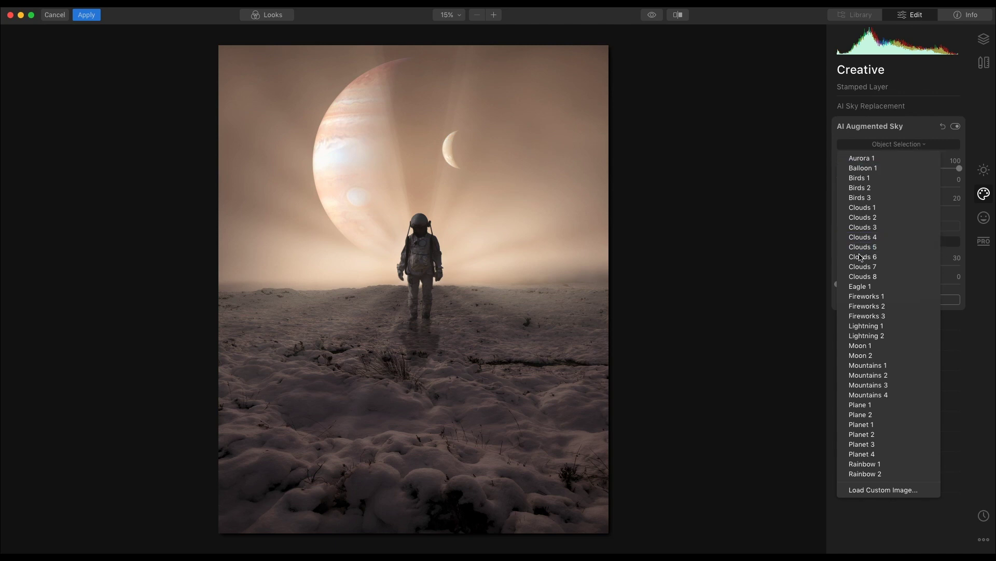
left_click(880, 198)
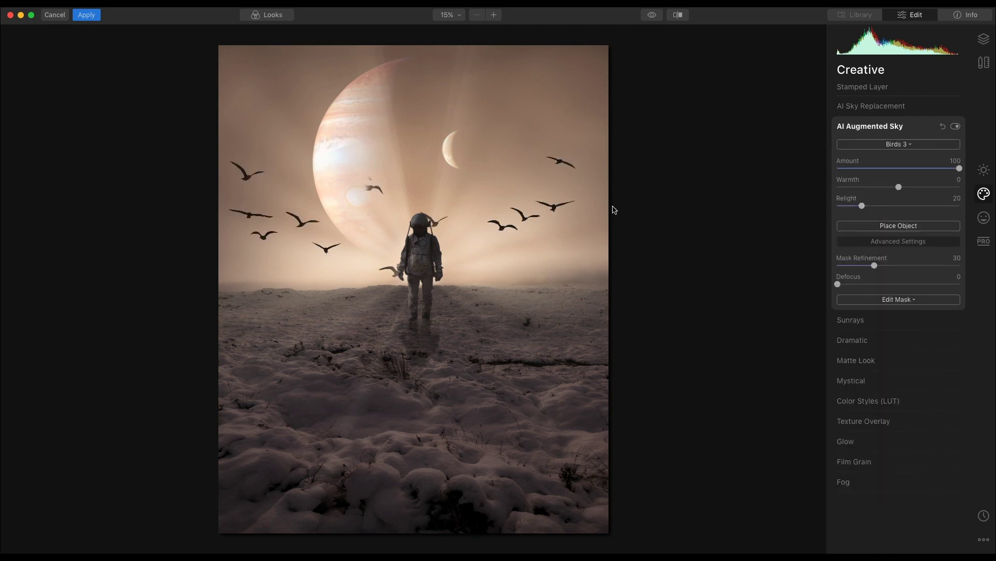
Shrink the Birds 3 flock into a small group beside the astronaut
left_click(917, 231)
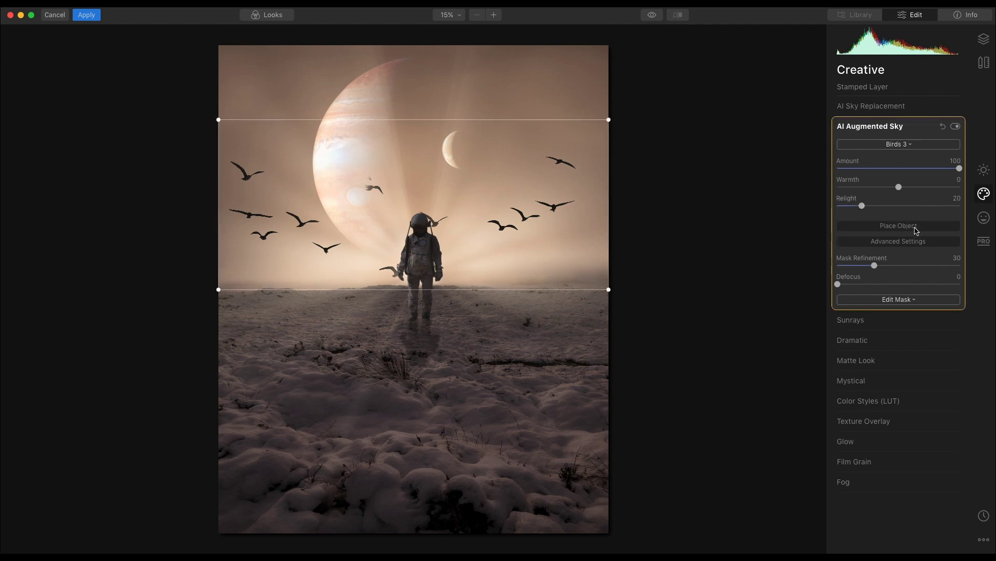
left_click_drag(609, 290, 527, 240)
left_click(804, 253)
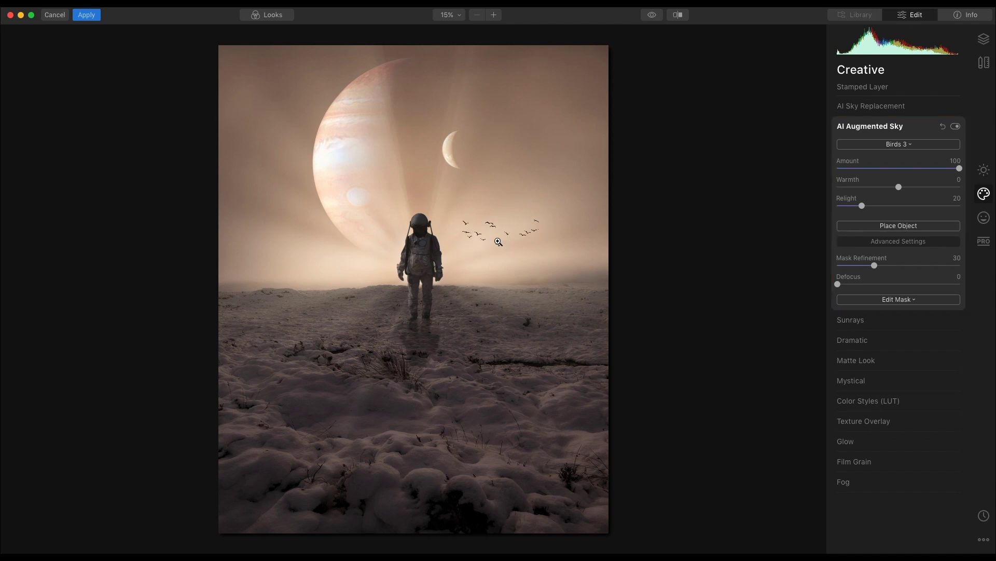
Zoom in on the birds, lower their Amount to 60, then zoom back out
left_click(497, 242)
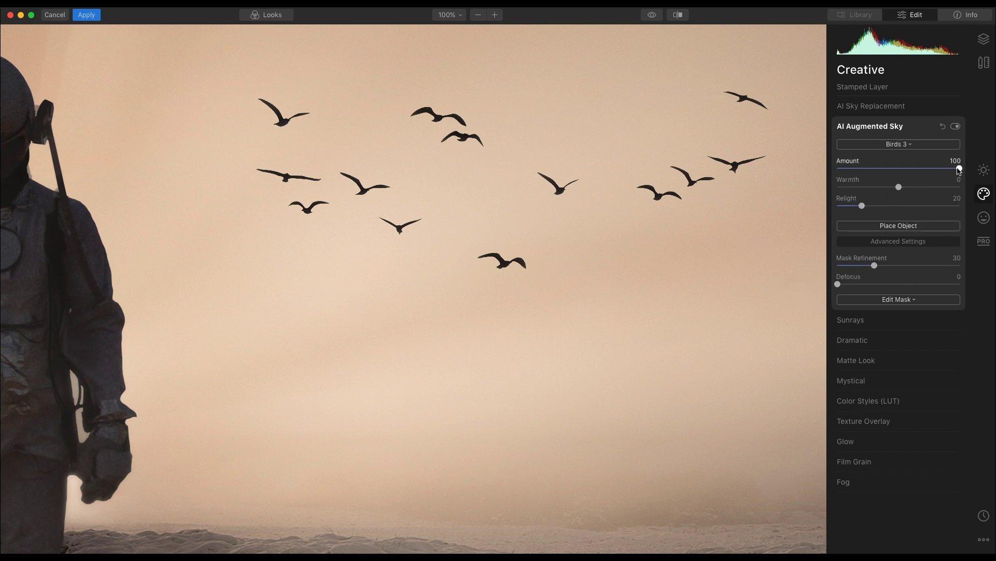
left_click_drag(959, 169, 941, 170)
left_click_drag(938, 171, 911, 169)
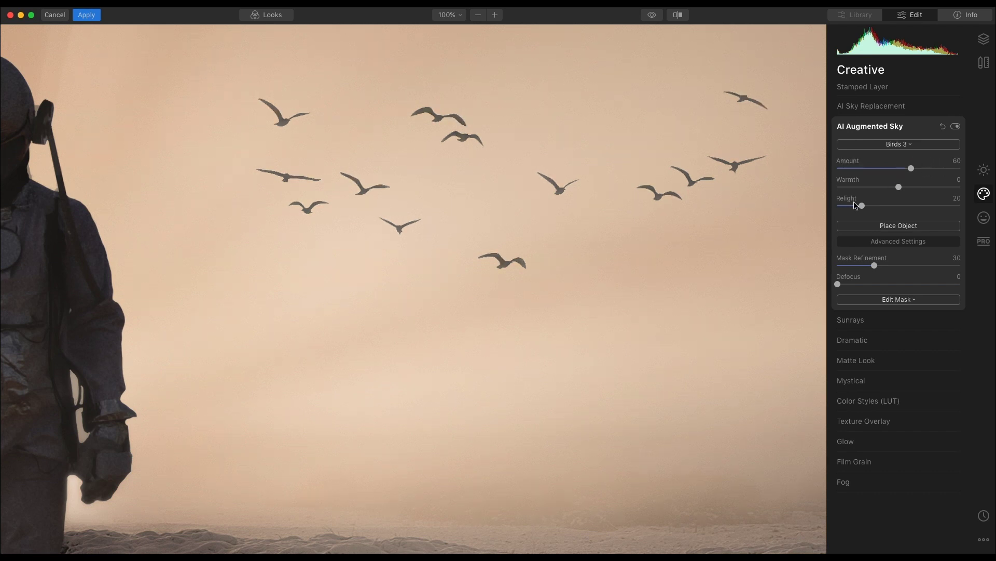
left_click(402, 278)
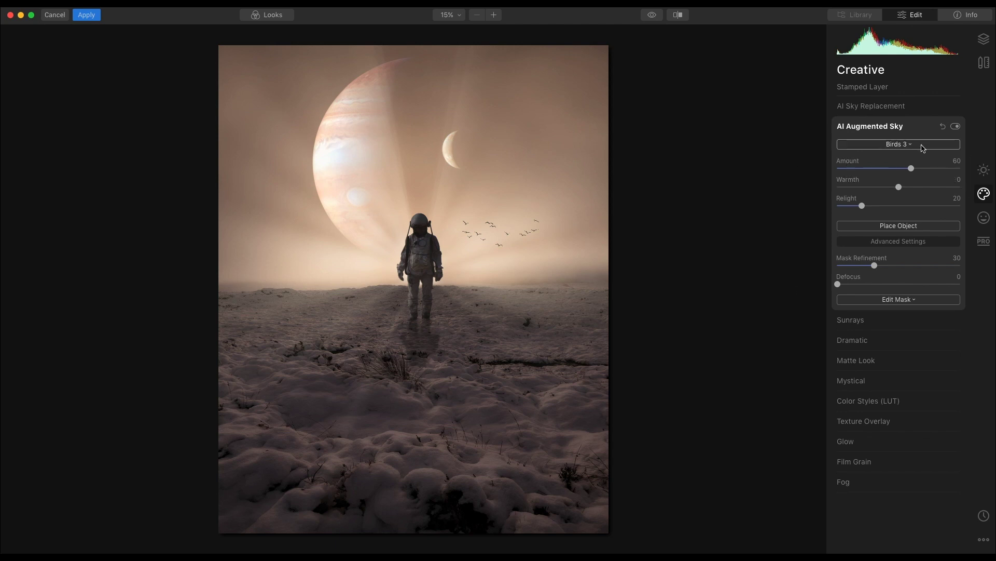
Turn on Sunrays at low strength with the sun centre on the astronaut's chest
left_click(913, 131)
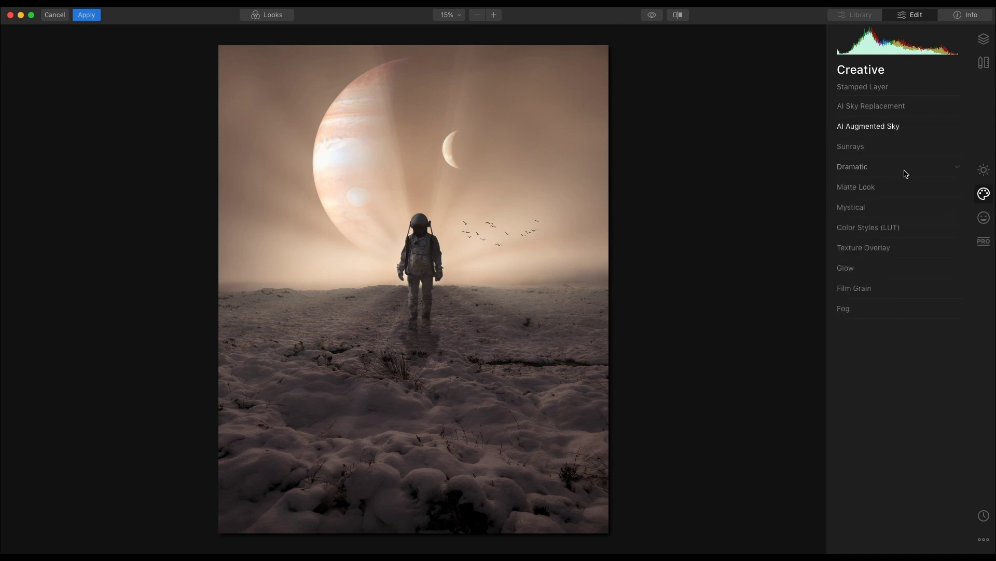
left_click(856, 150)
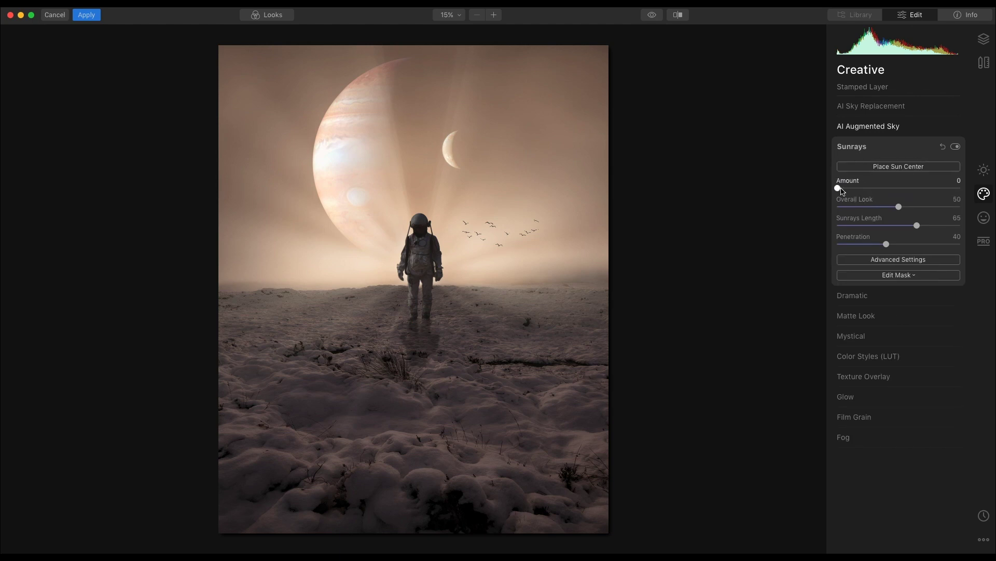
left_click_drag(840, 190, 859, 190)
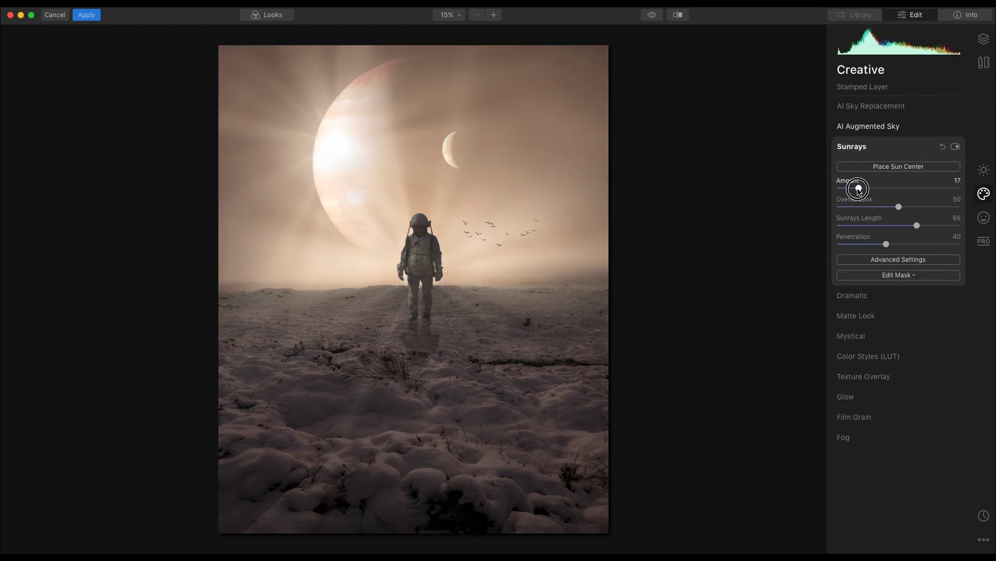
left_click(913, 166)
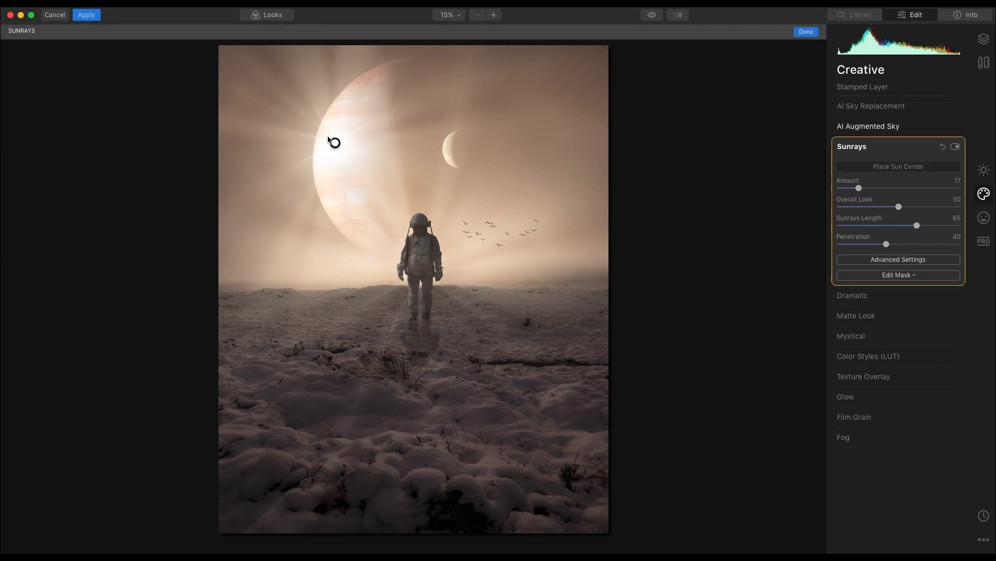
left_click_drag(335, 143, 422, 266)
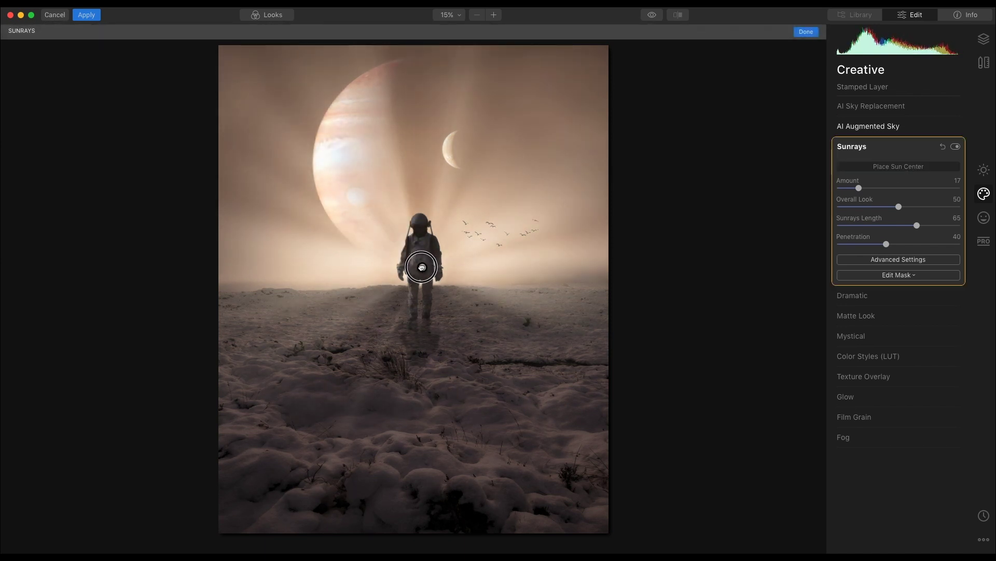
In the advanced Sunrays settings, set Amount 19 and Overall Look 28
left_click(894, 259)
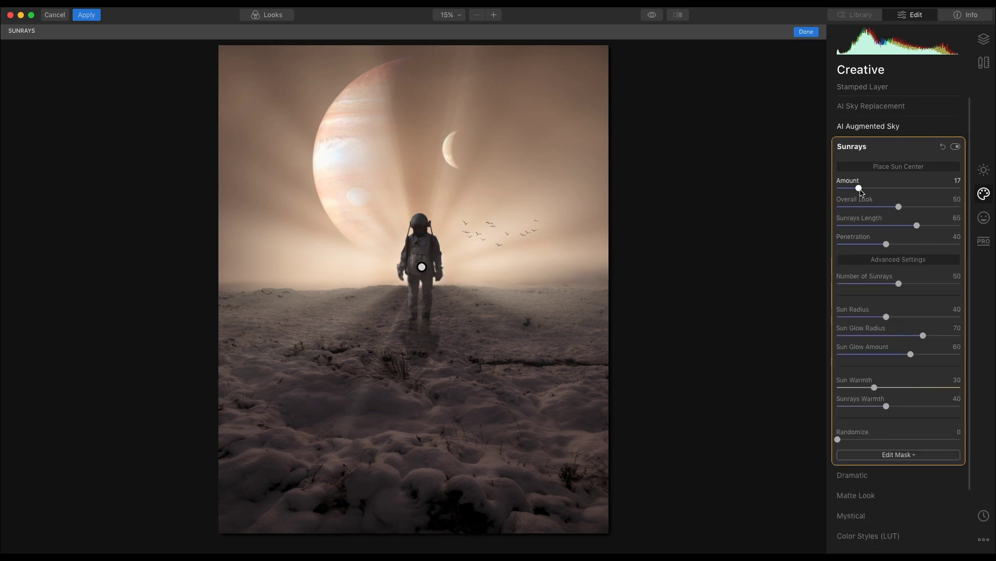
mouse_move(860, 191)
left_mouse_down()
mouse_move(890, 208)
mouse_move(861, 210)
mouse_move(915, 209)
mouse_move(860, 209)
left_mouse_up()
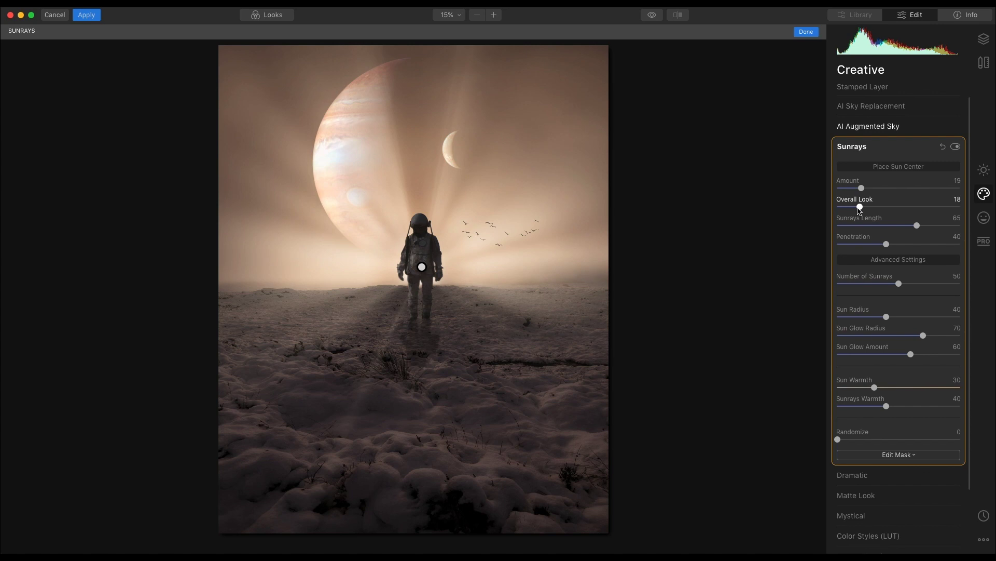
left_click_drag(860, 209, 874, 209)
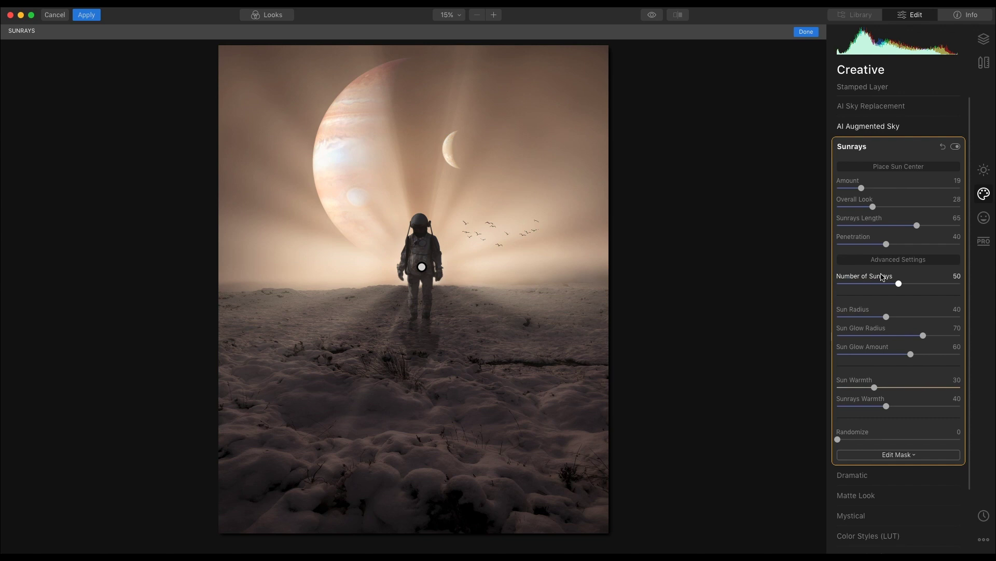
left_click(851, 147)
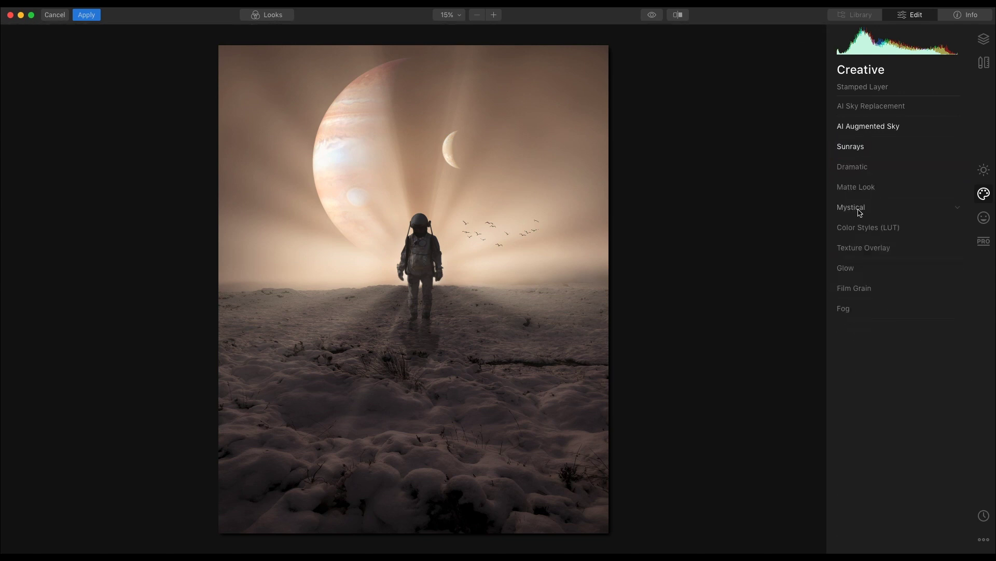